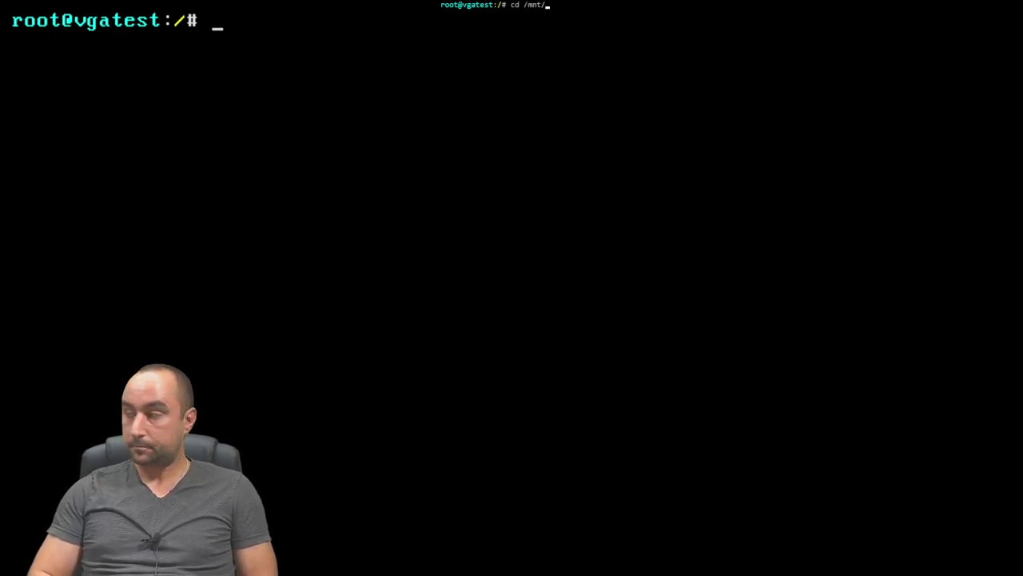
Change to the /mnt/logger/ directory and run ./logger_mfg
type("klo")
key("Tab")
key("Return")
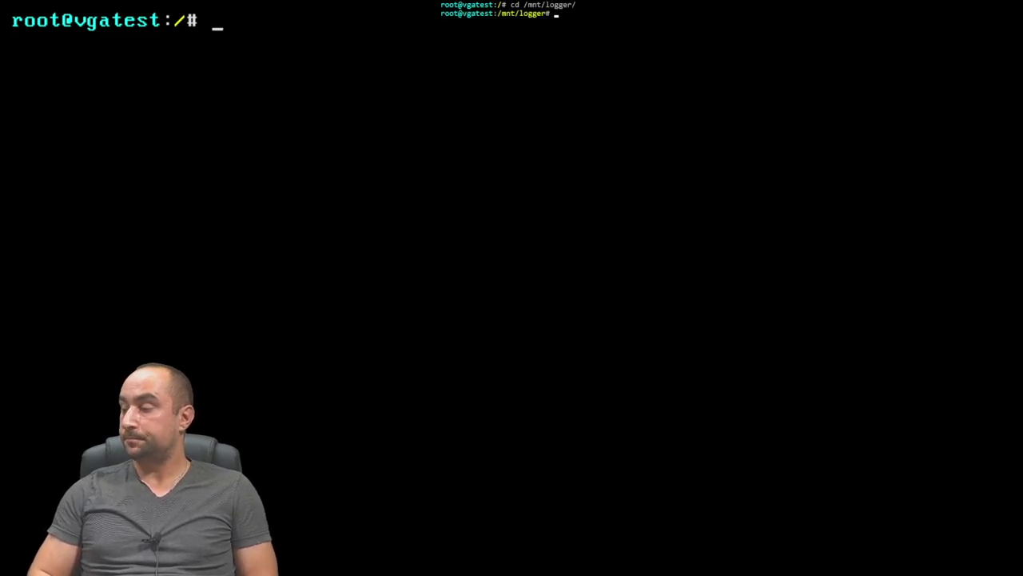
type("./logger_mfg")
key("Return")
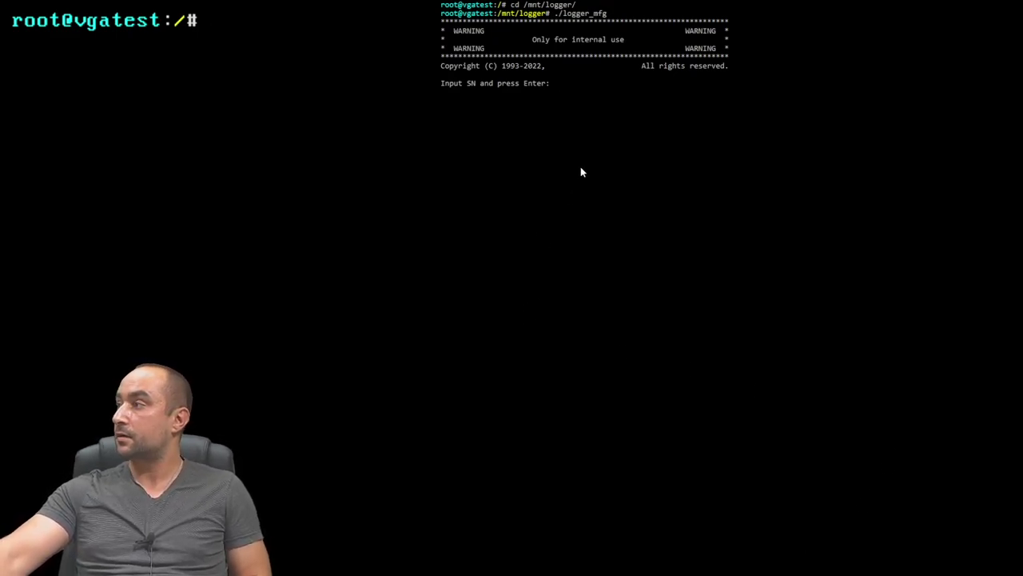
Log the card by entering its serial number and the revision after-pex-trace-repair, and answer y to continue
type("unreadable")
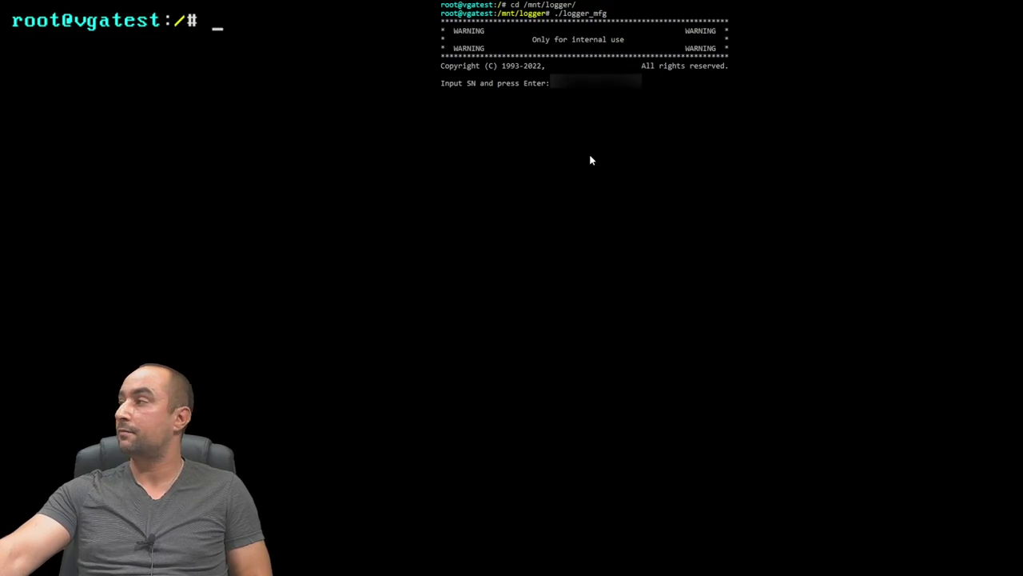
key("Return")
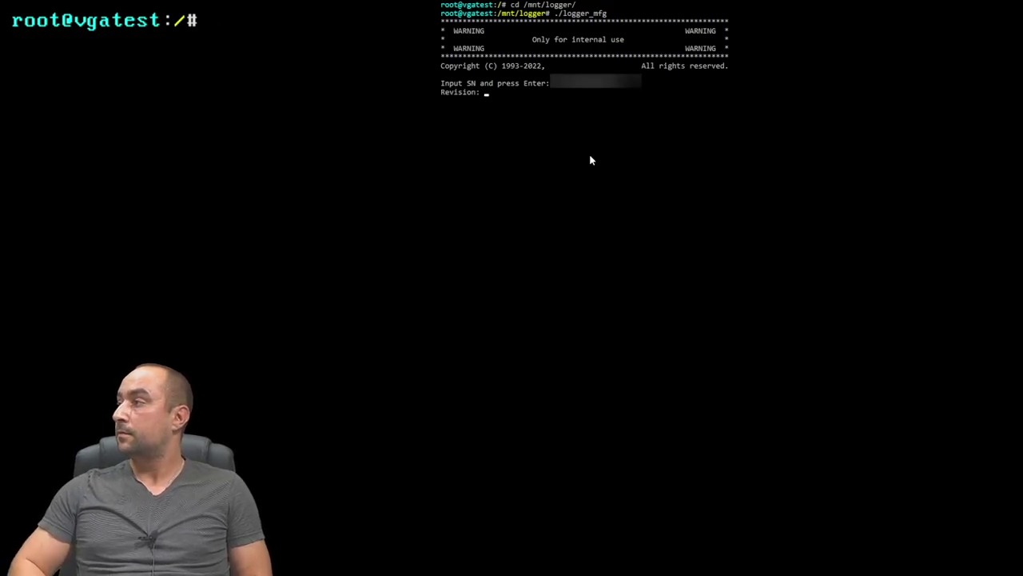
type("after")
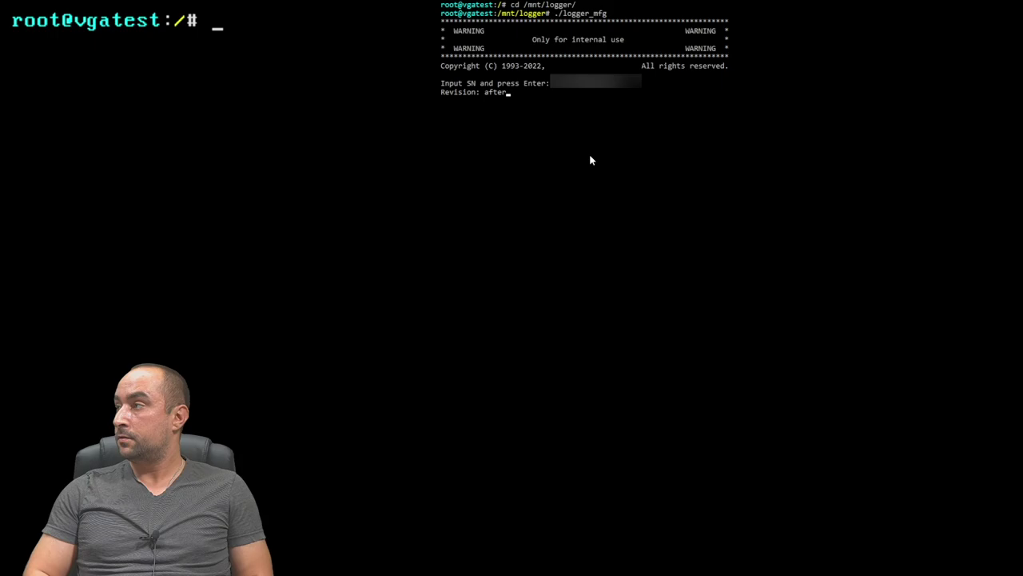
type("-pex")
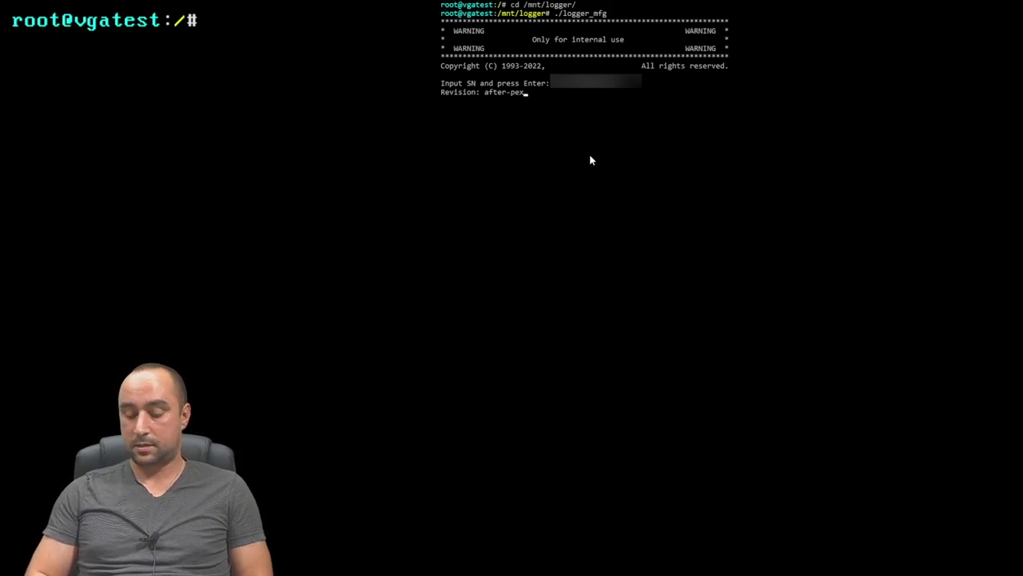
type("-trace-")
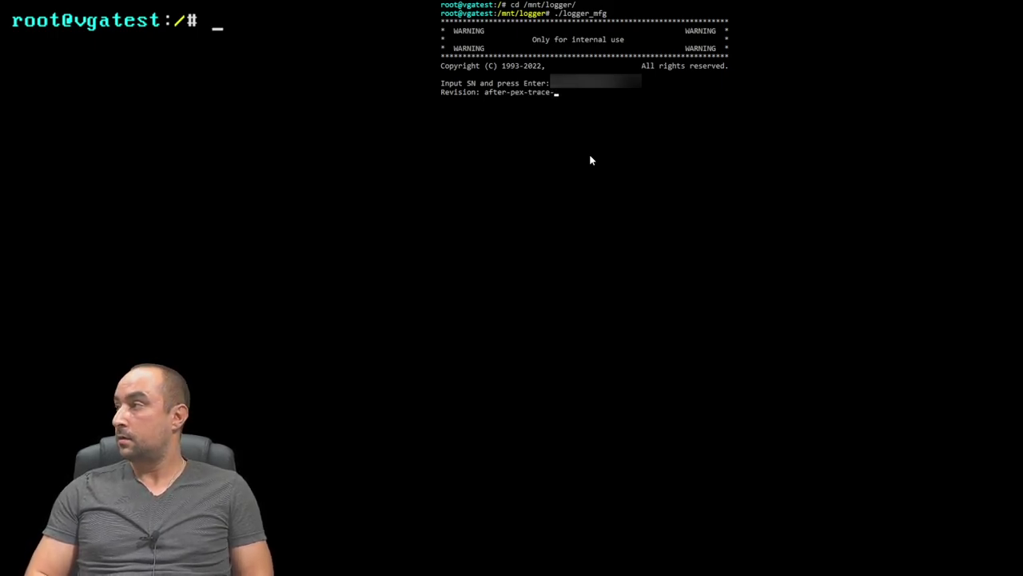
type("repair")
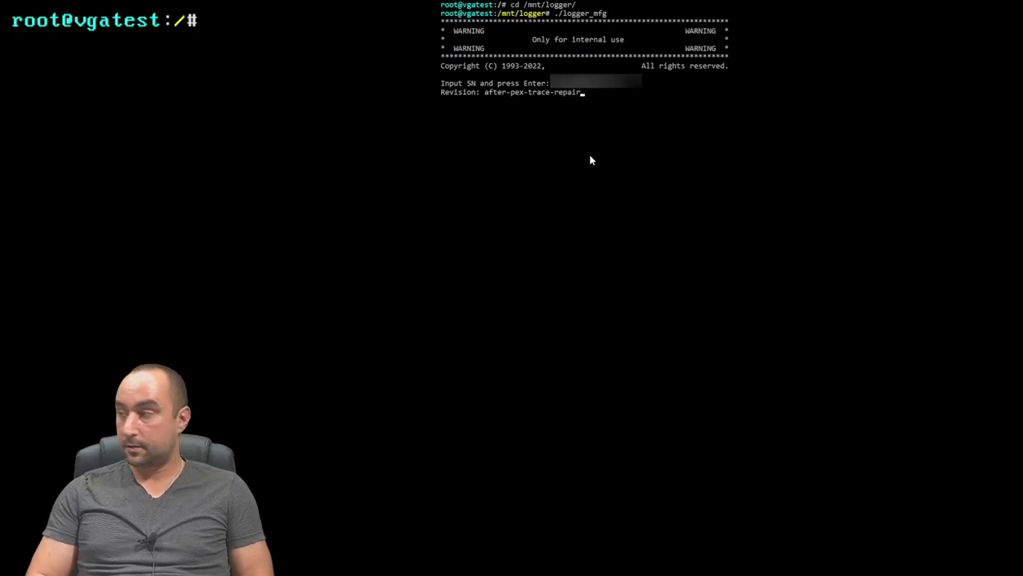
key("Return")
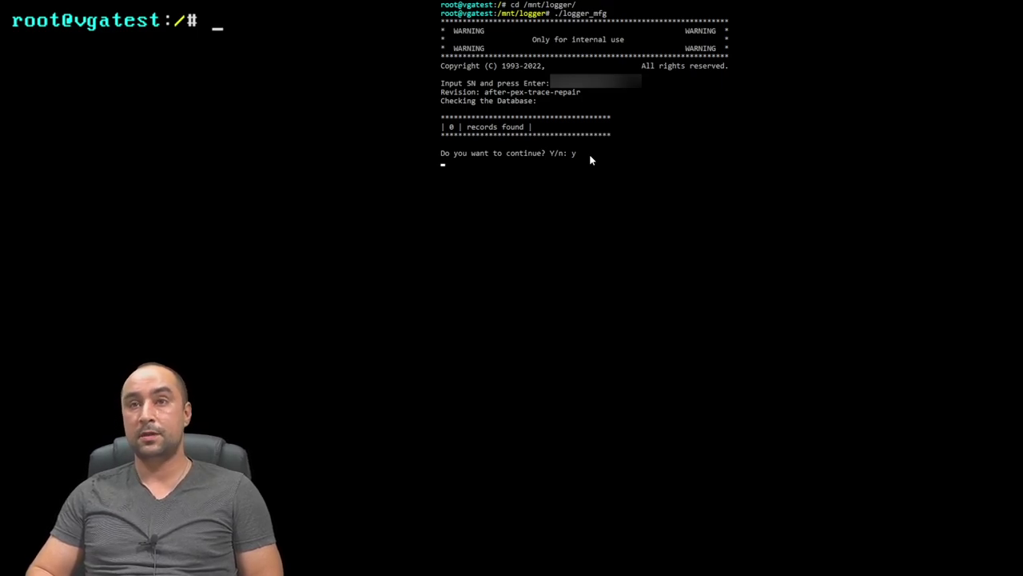
key("Return")
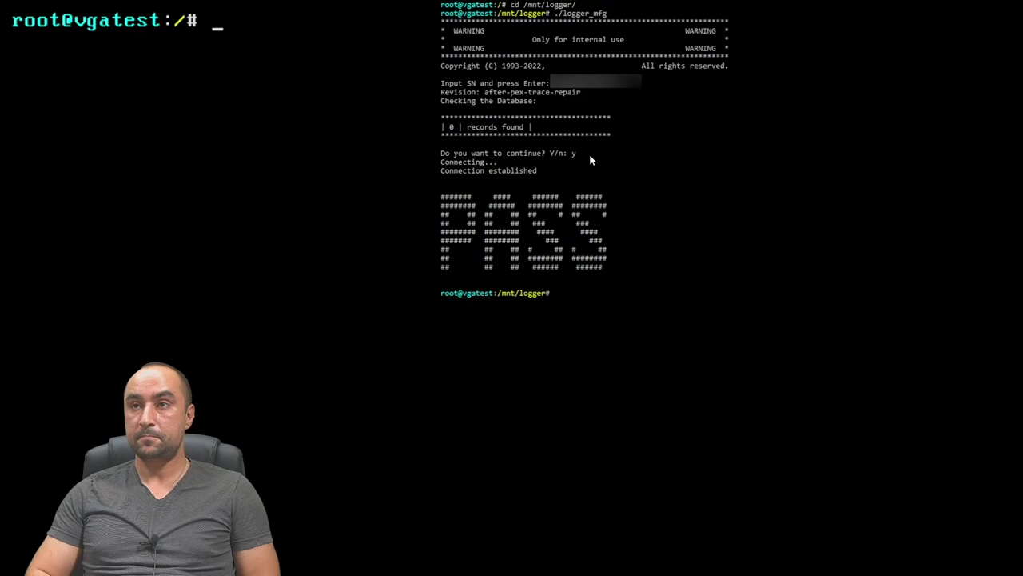
Change to the /mnt/gbtvga/ndiag/208TAS/mods0/ directory and run ./mods without arguments
type("cd /")
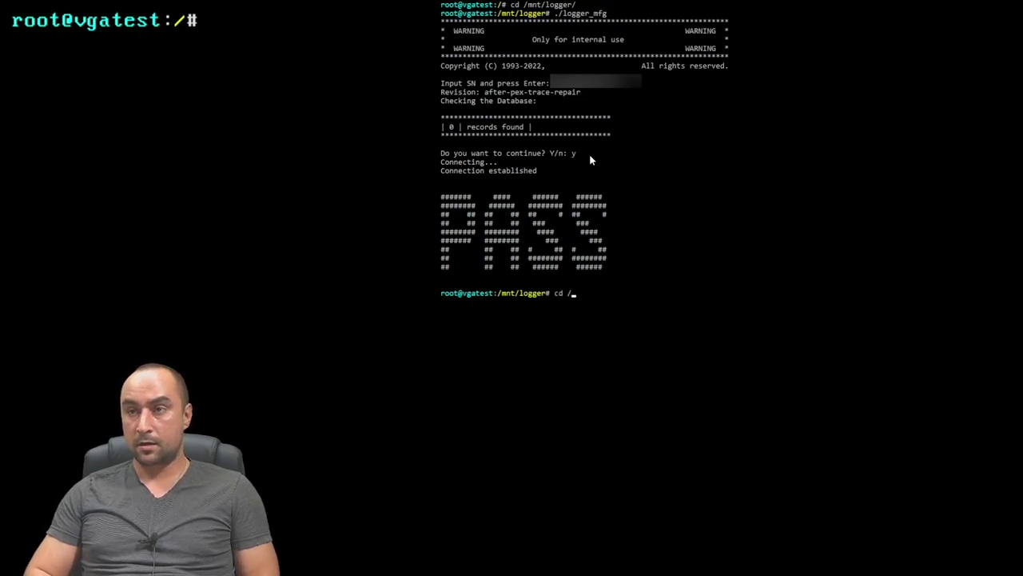
type("mnt/")
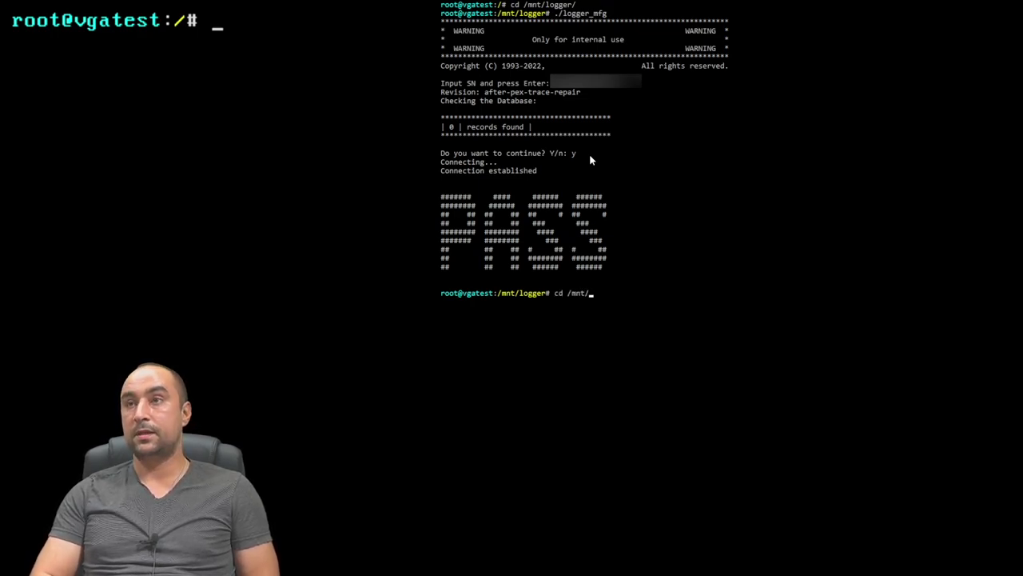
type("gbtvga/b")
key("BackSpace")
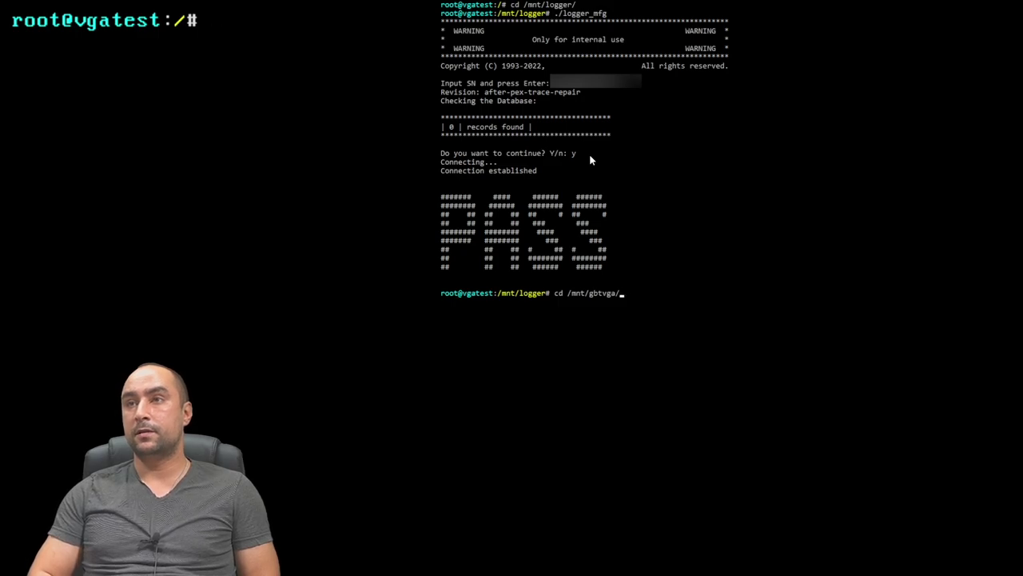
type("ndiag/")
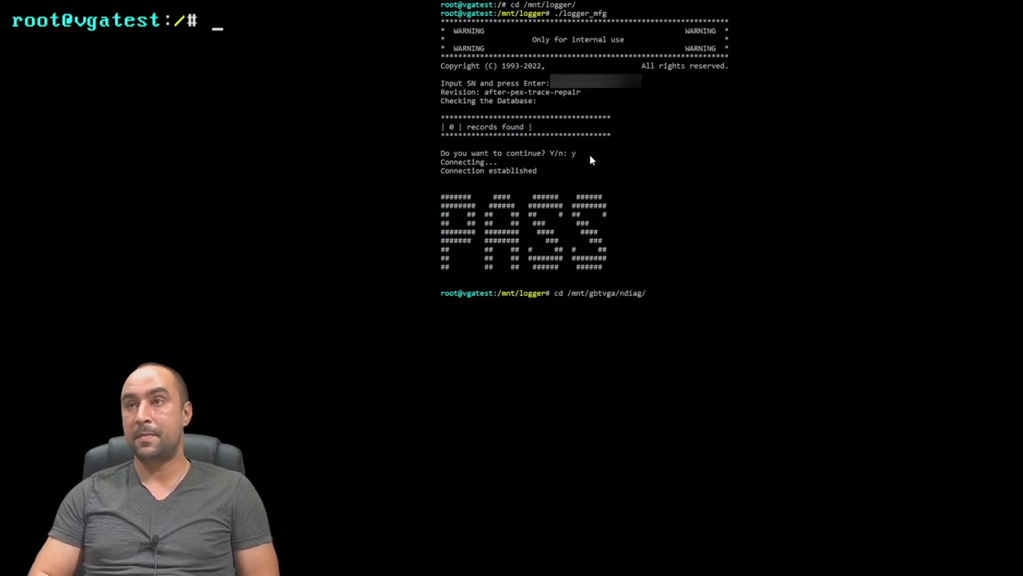
type("208TAS/")
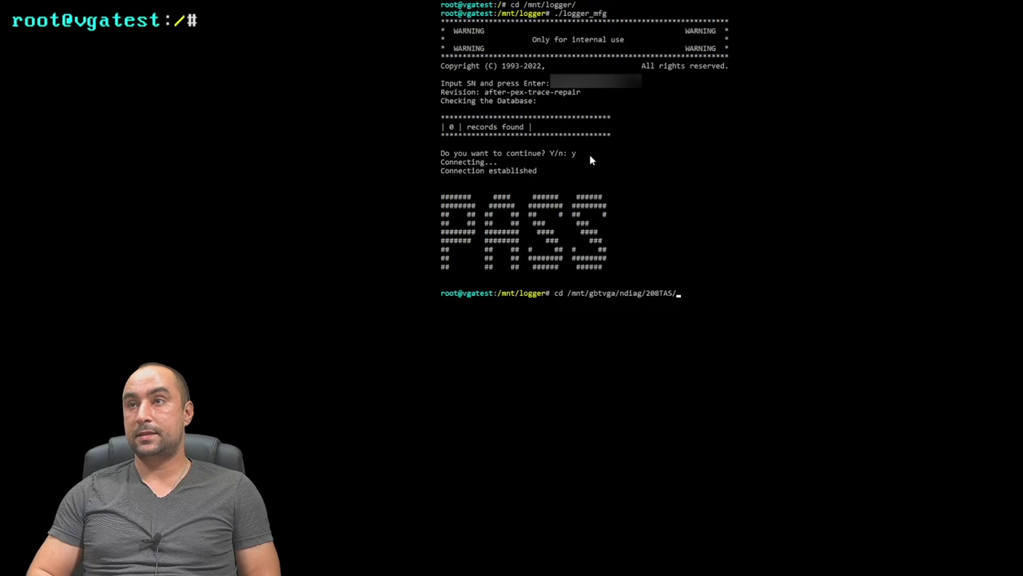
key("Tab")
key("Return")
type("./mods")
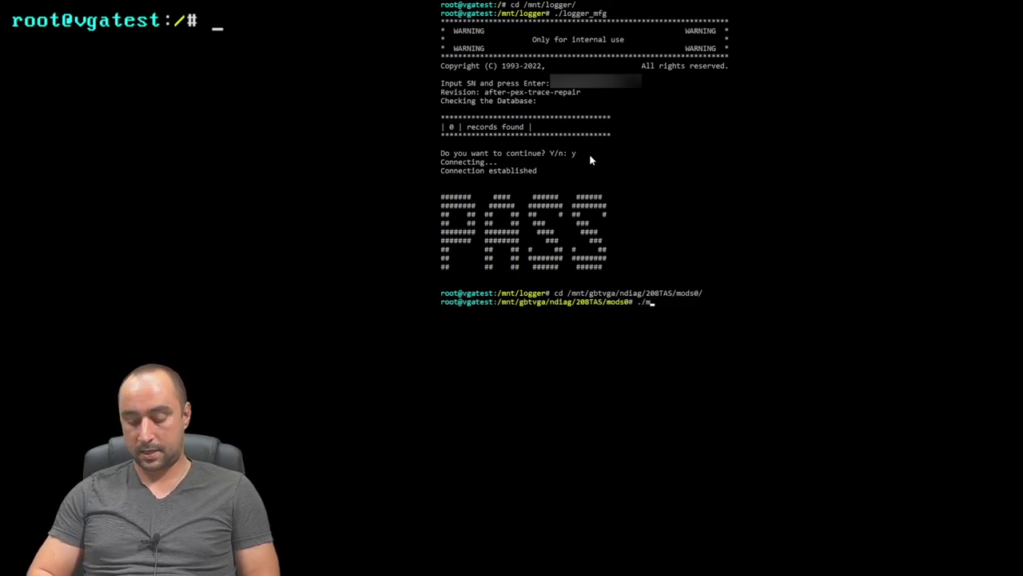
key("Return")
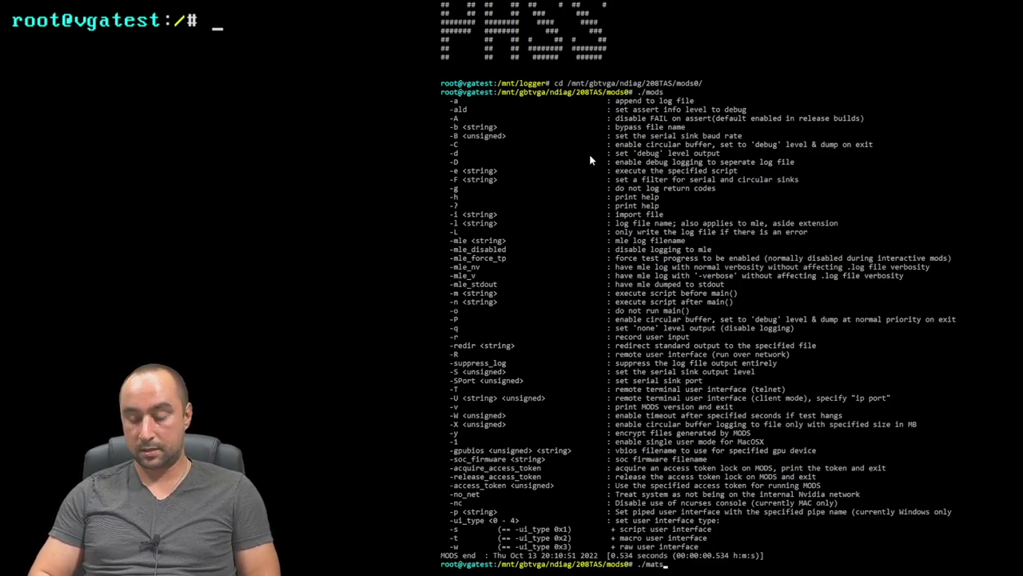
Run the memory test with ./mats -e 10 and power off the test machine with poweroff
type("./mats -e ")
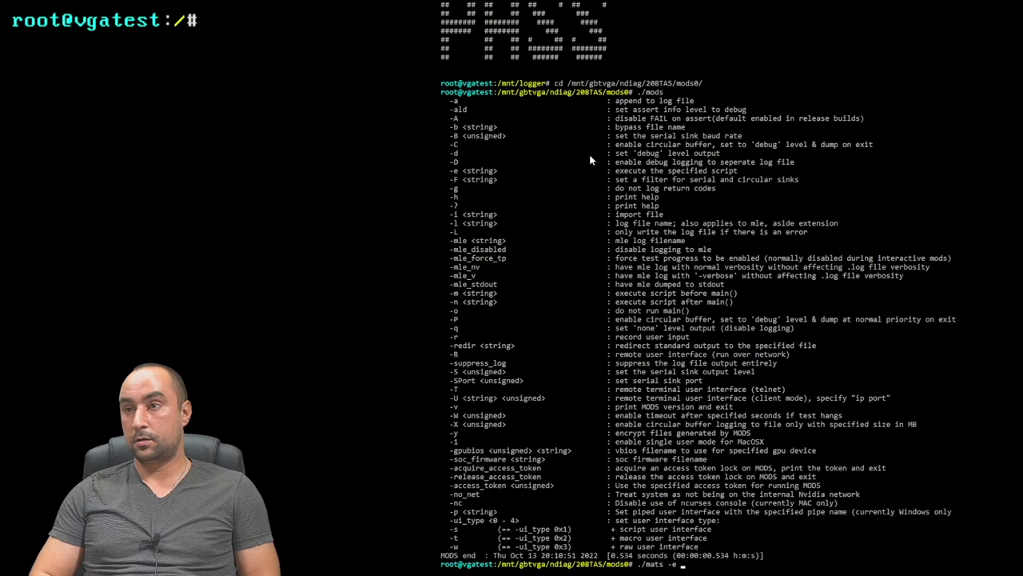
type("10")
key("Return")
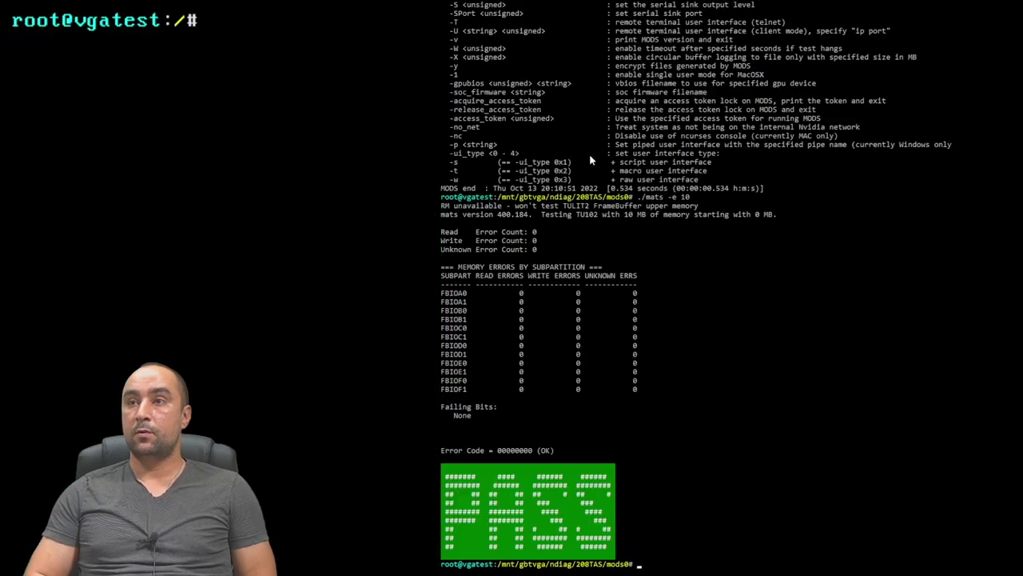
type("poweroff")
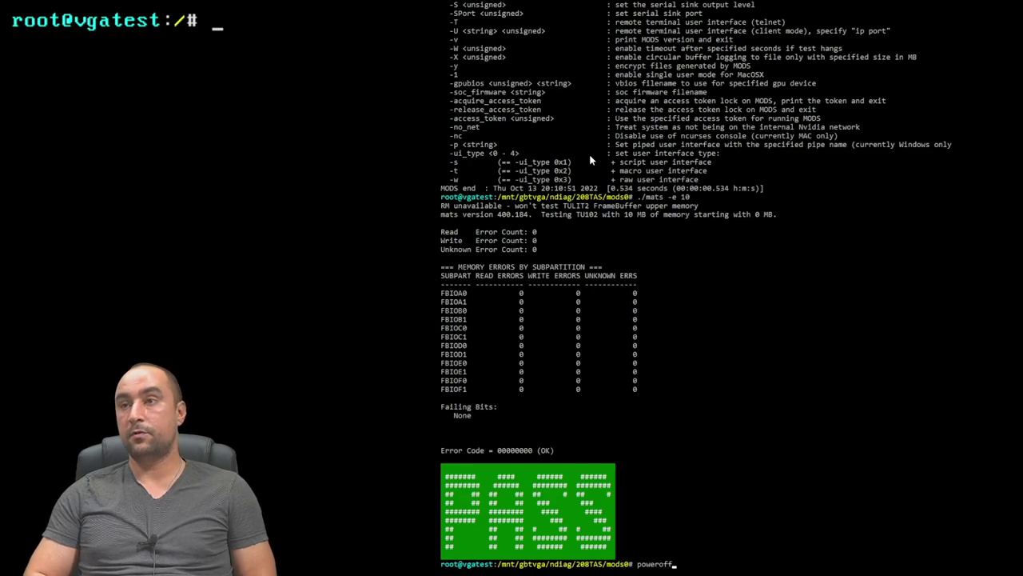
key("Return")
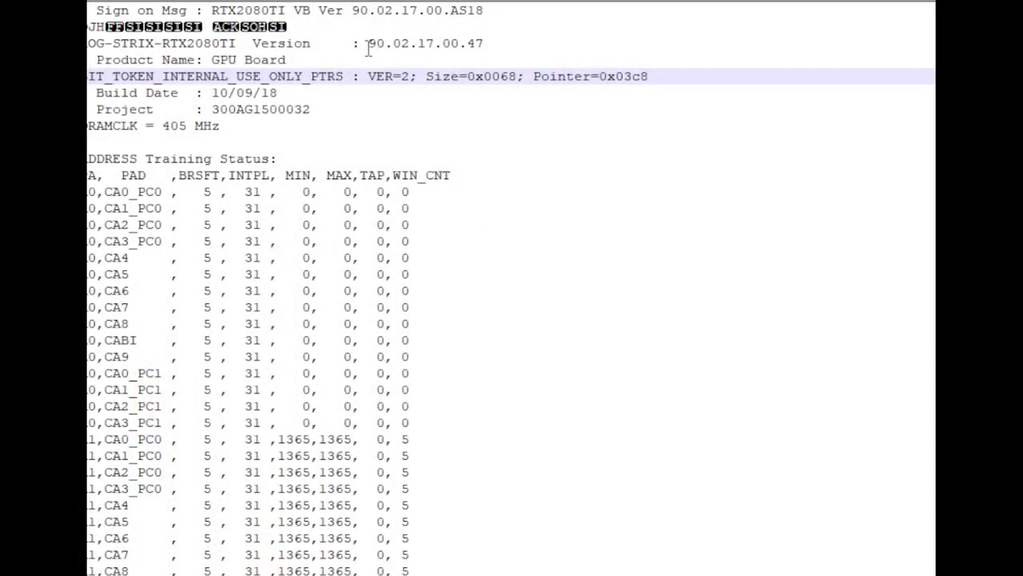
Examine the RTX2080TI log's build details and memory training status tables, highlighting all occurrences of the value 1365
left_click_drag(262, 10, 437, 126)
left_click(474, 221)
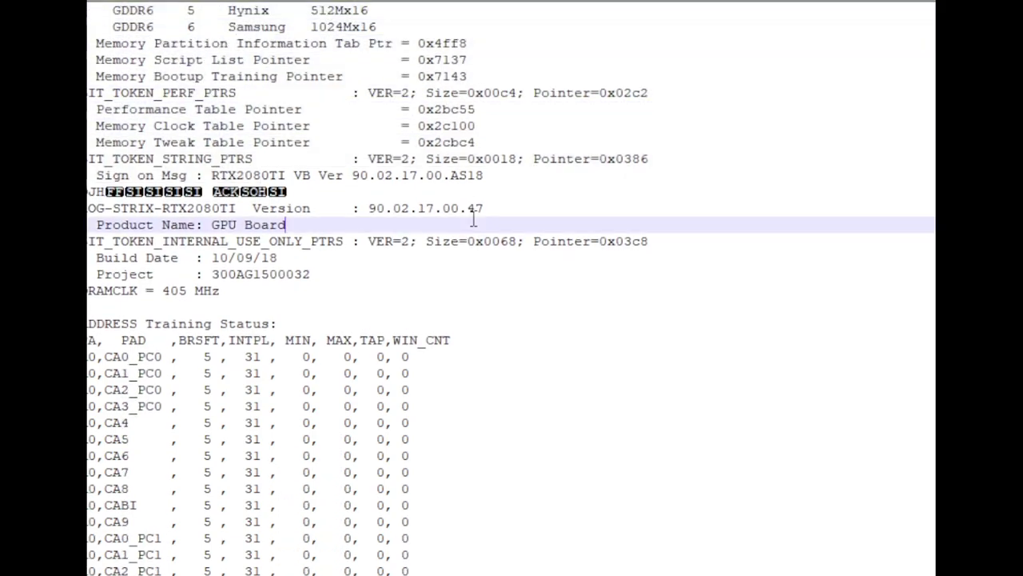
scroll(456, 224, "down", 5)
double_click(301, 372)
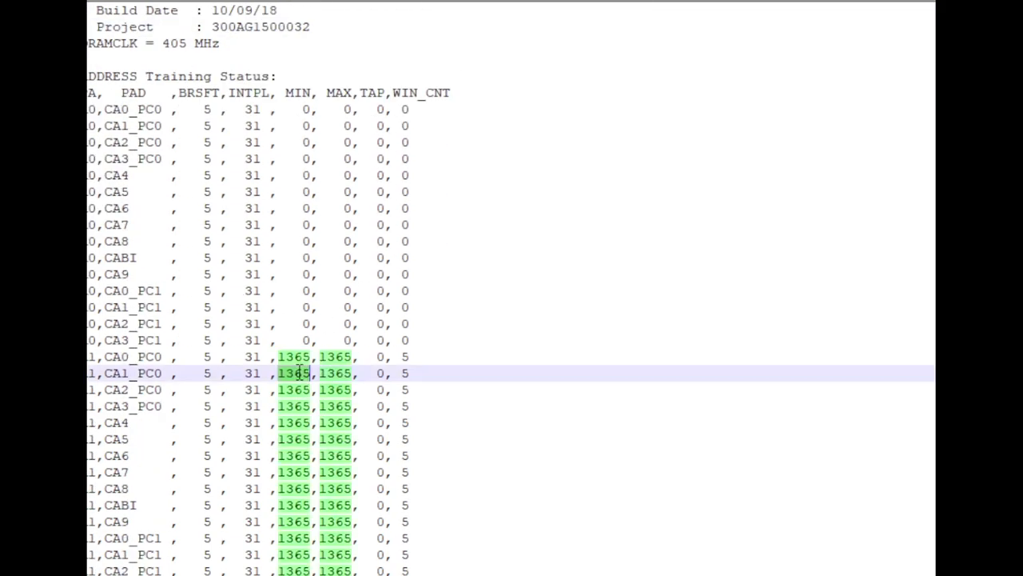
scroll(371, 388, "down", 3)
scroll(368, 388, "down", 15)
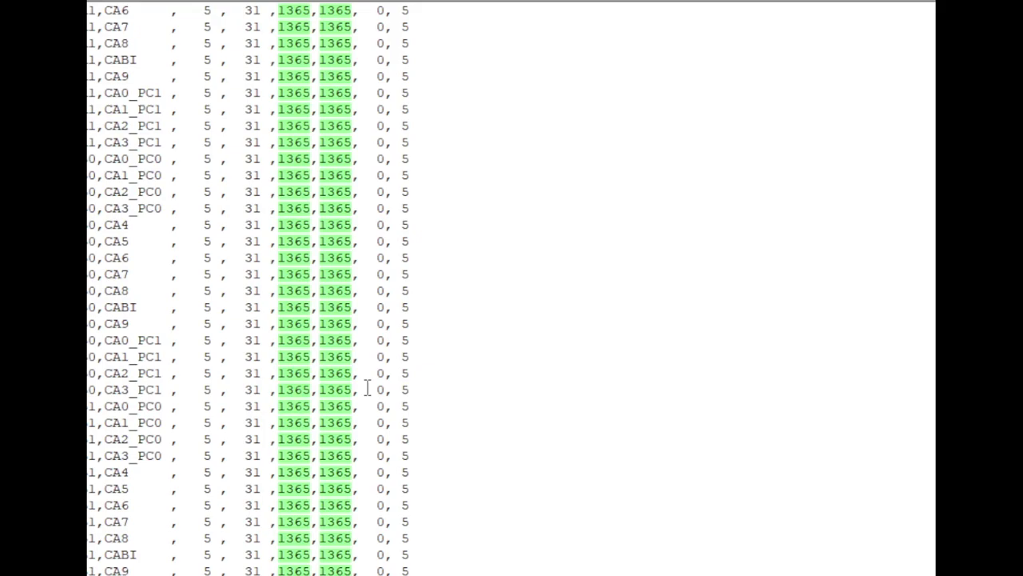
scroll(368, 388, "down", 20)
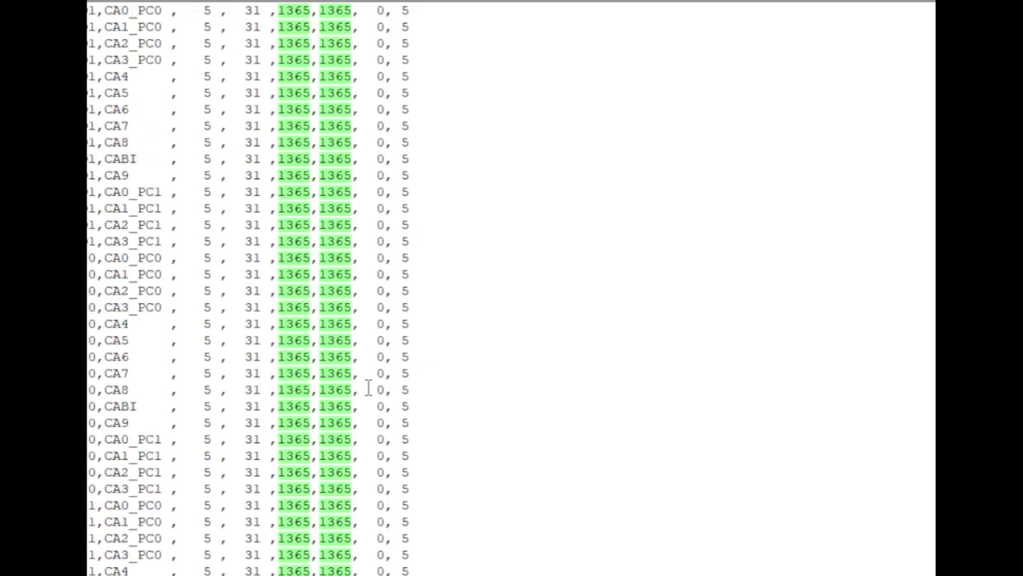
scroll(368, 388, "down", 20)
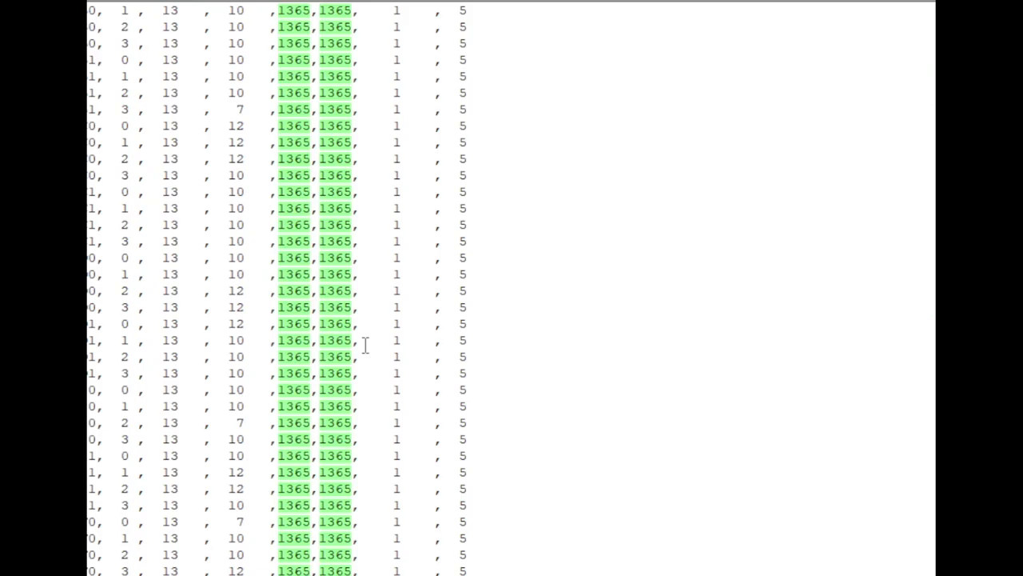
scroll(380, 340, "up", 8)
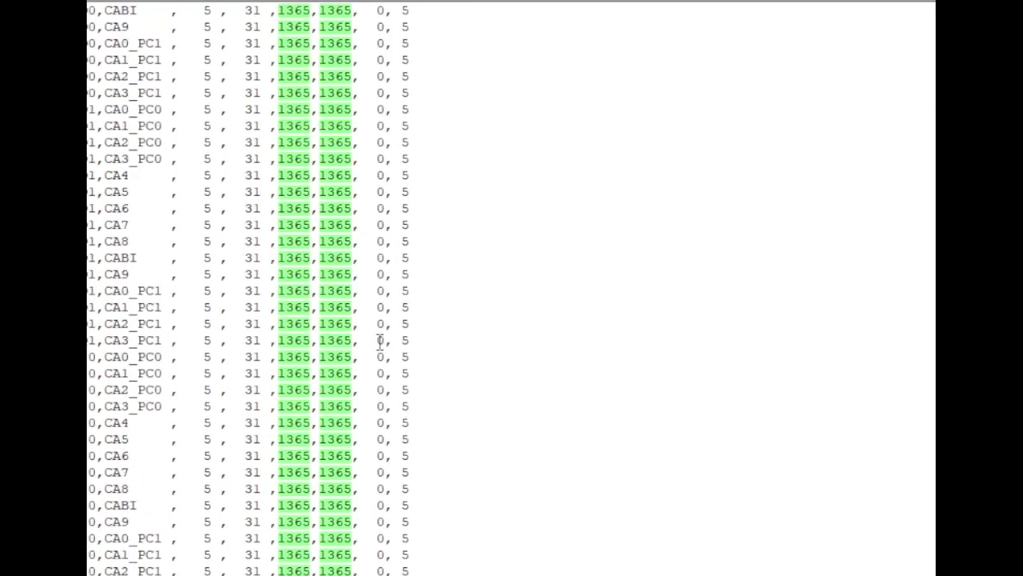